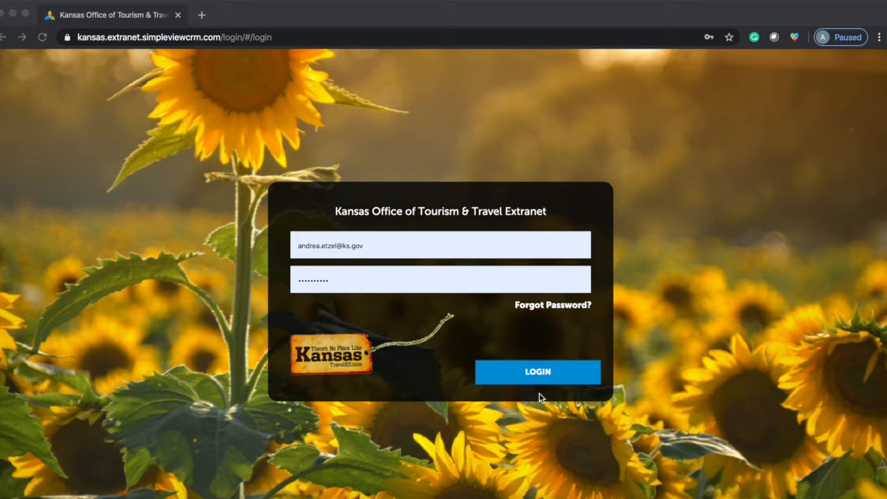
Log in to the extranet with the prefilled credentials and advance the home page banner by two slides
left_click(539, 373)
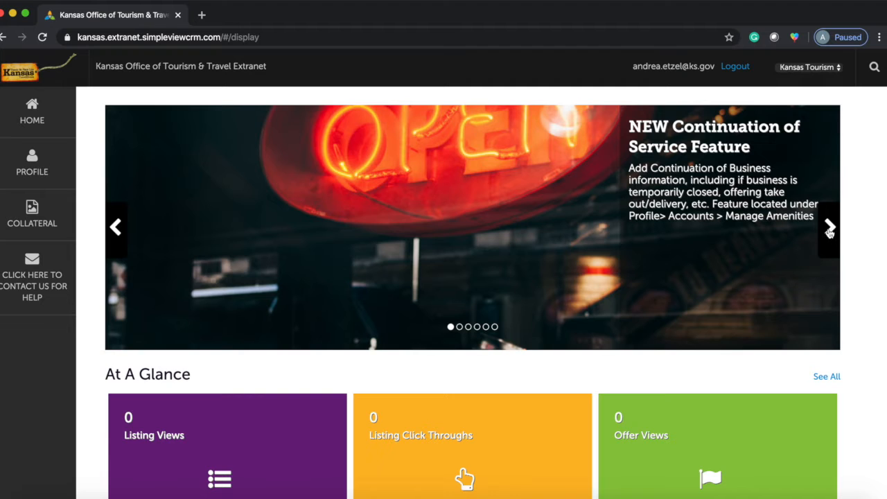
left_click(830, 229)
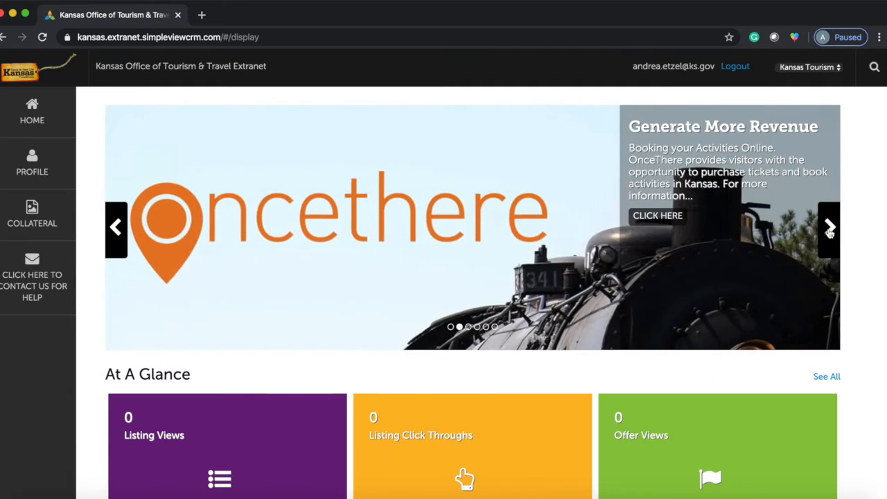
left_click(830, 229)
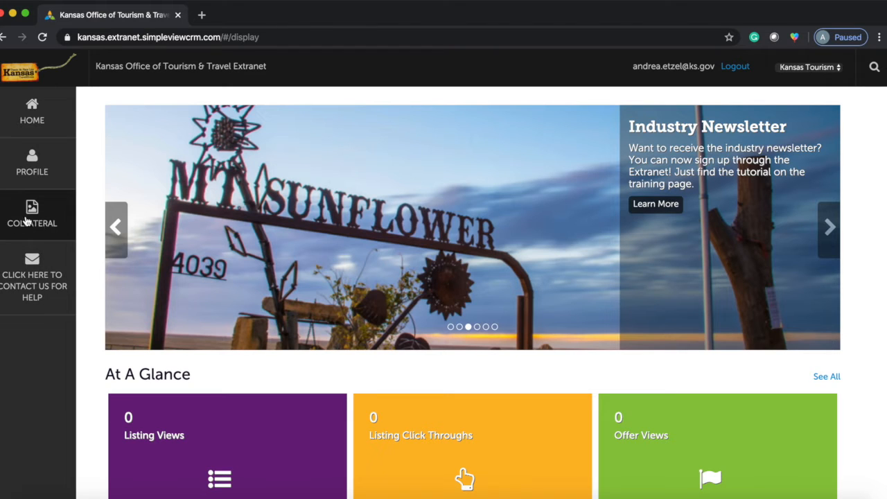
Open the collateral listings and start a new listing
left_click(26, 220)
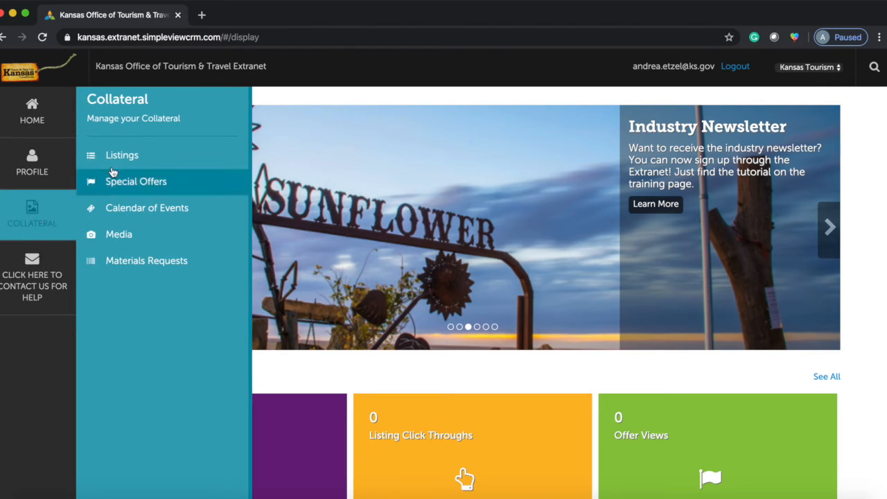
left_click(122, 157)
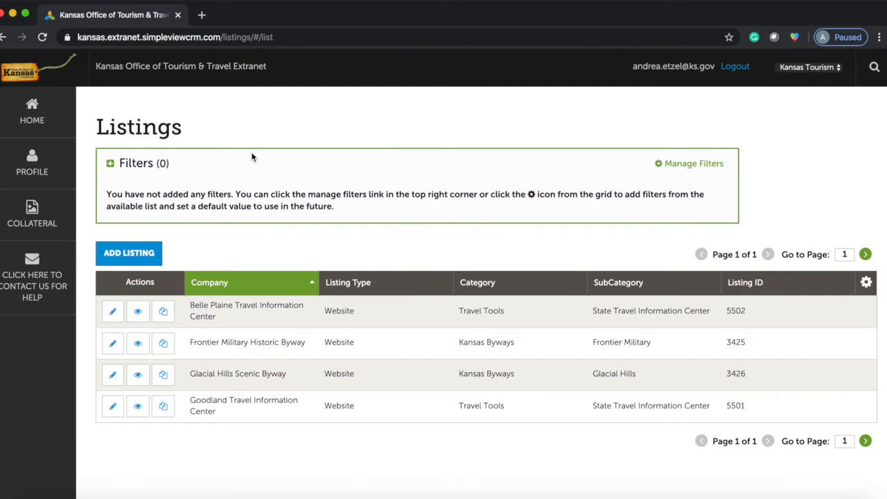
scroll(326, 173, "down", 1)
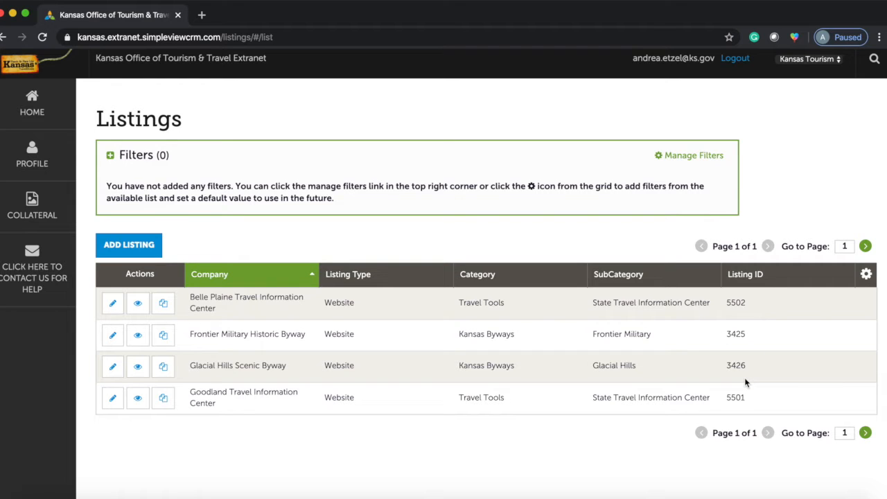
left_click(132, 246)
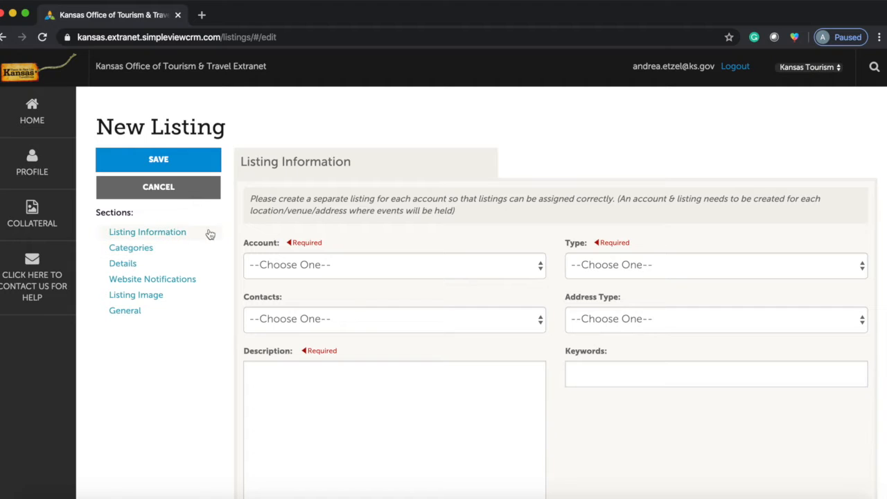
Set the new listing's account to Goodland Travel Information Center and its type to 2021 Official Travel Guide
scroll(586, 163, "down", 2)
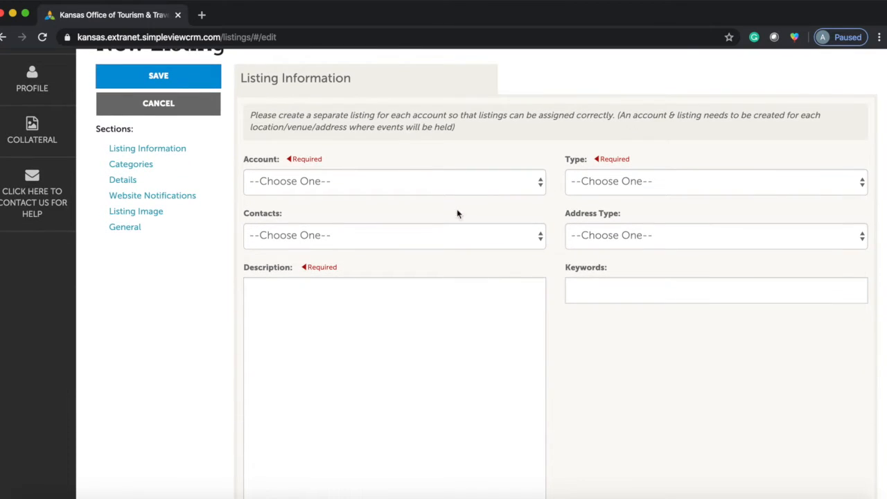
left_click(492, 187)
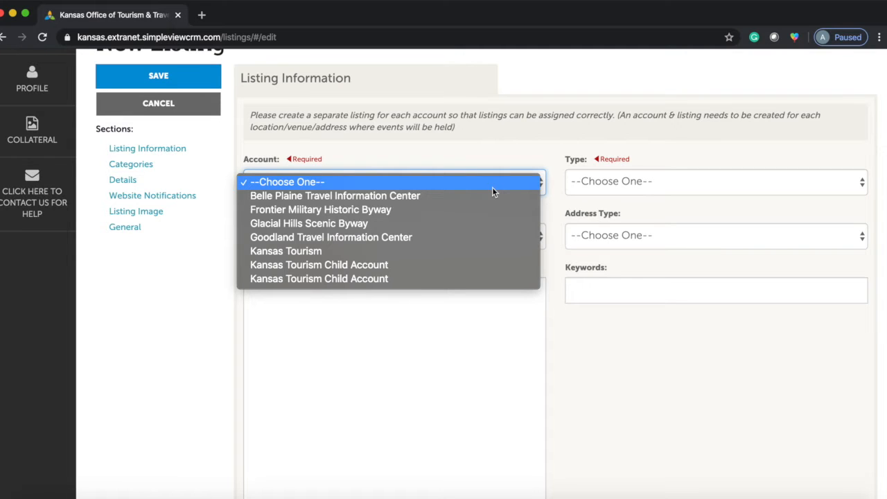
left_click(487, 237)
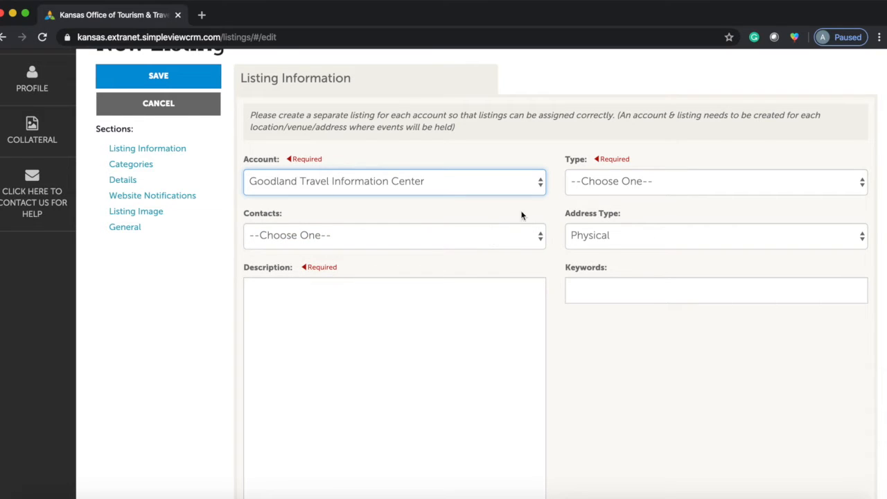
left_click(621, 189)
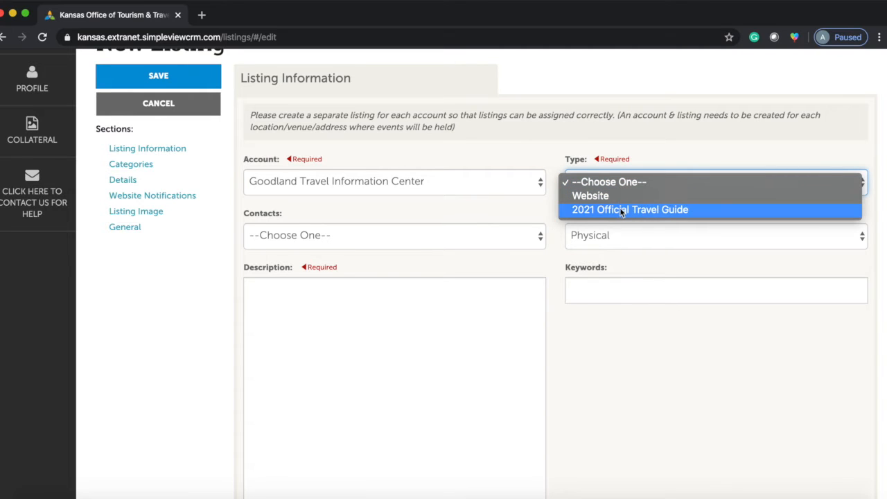
left_click(620, 209)
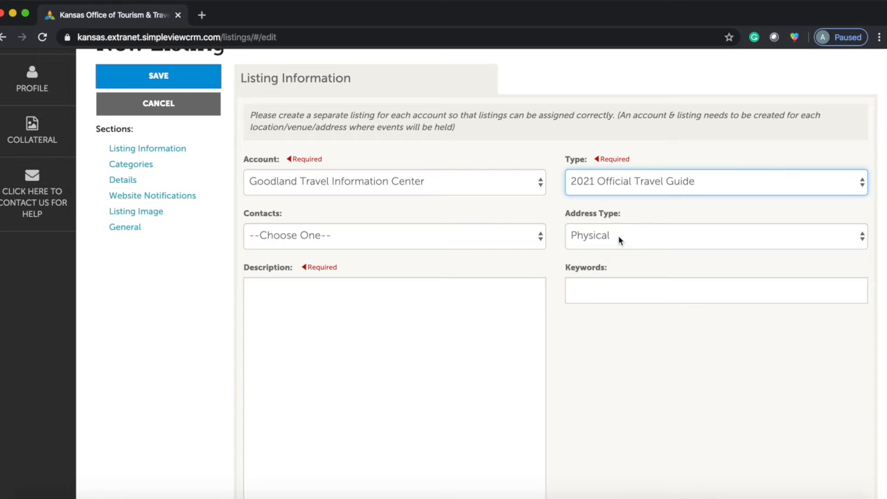
Switch to the Word document from the listing's Description field and check the word count of the selected text
scroll(618, 236, "down", 3)
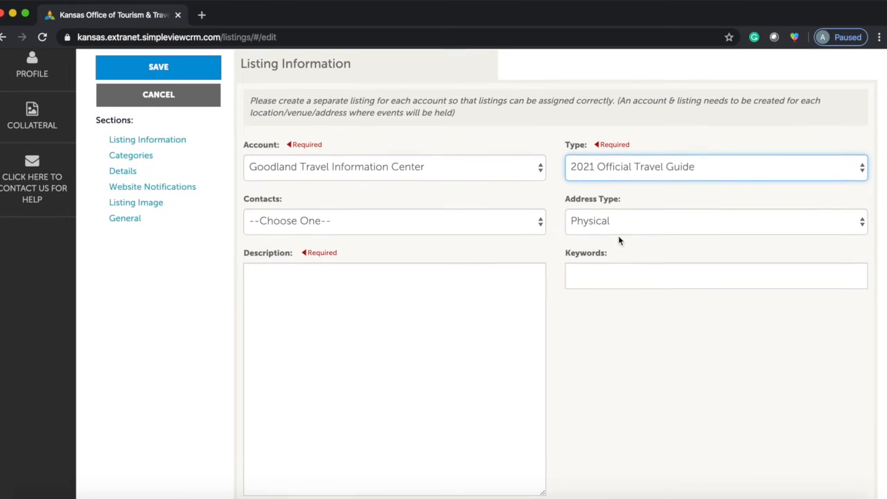
left_click(460, 287)
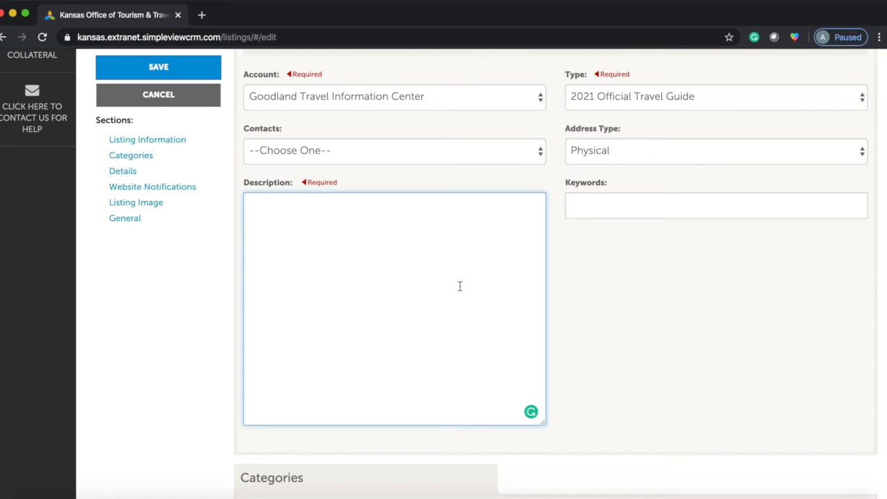
left_click(628, 495)
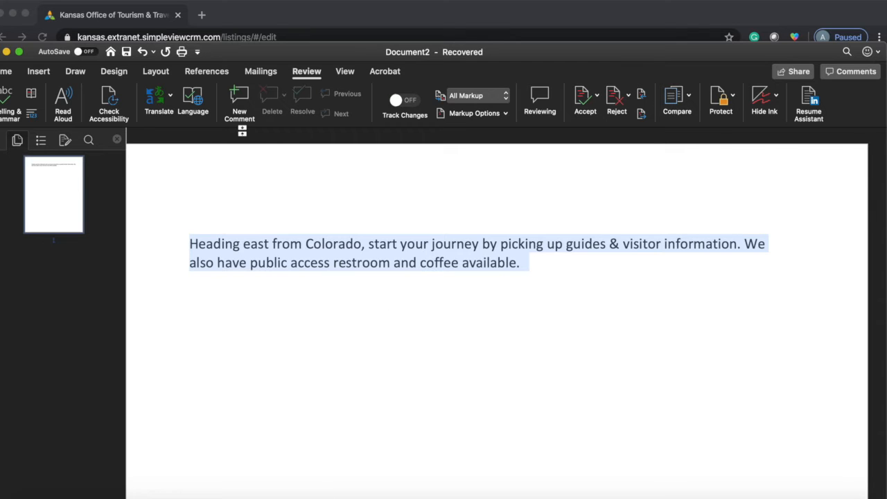
left_click(31, 114)
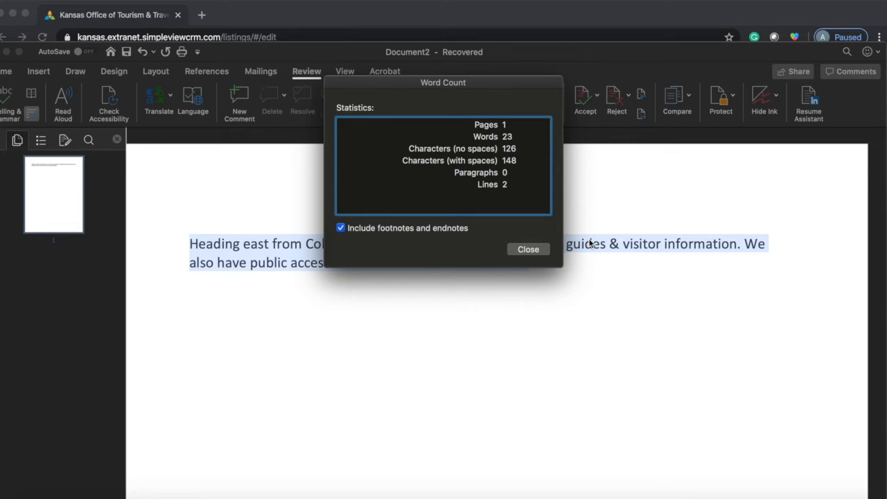
left_click(517, 251)
Copy the selected "Heading east from Colorado" text from Word and paste it into the listing's Description in the browser
right_click(483, 251)
left_click(492, 269)
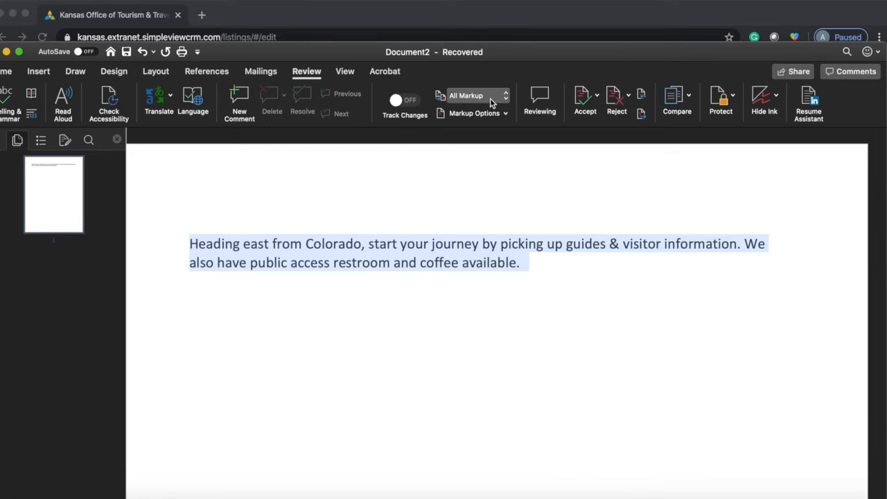
left_click(471, 21)
key("super+v")
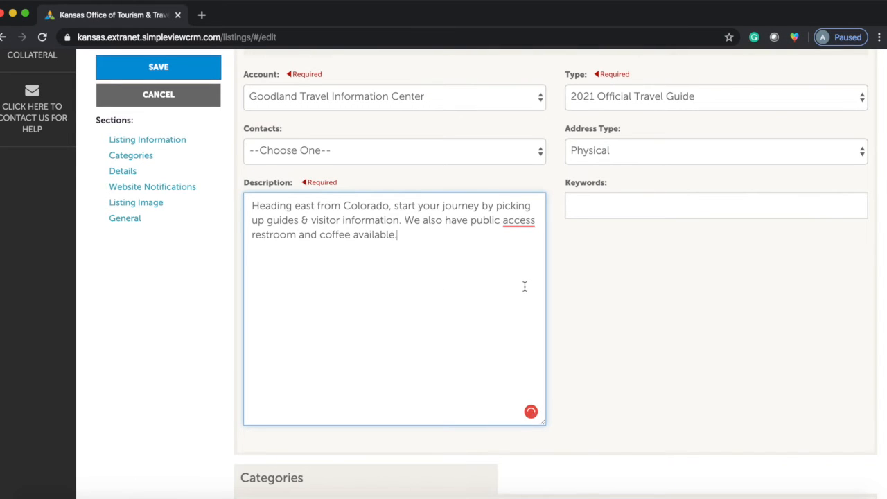
Set both the category and the subcategory of the listing to Visitor Resource
scroll(524, 286, "down", 5)
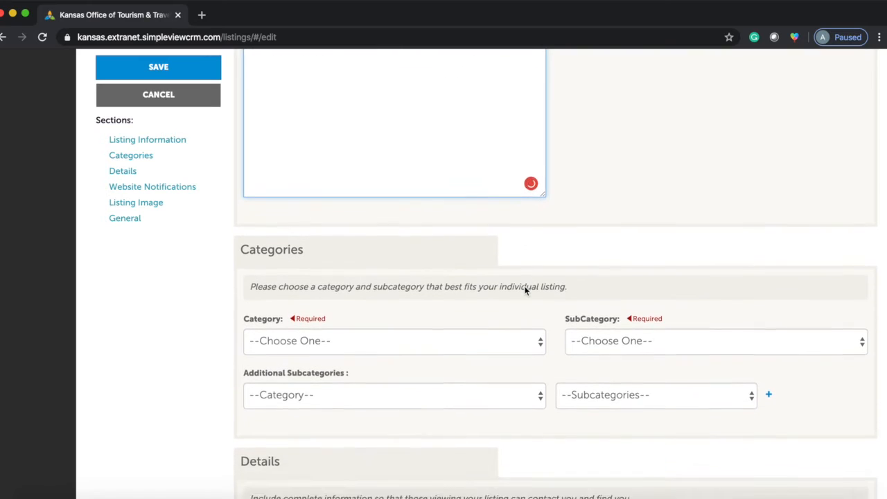
scroll(526, 289, "up", 2)
scroll(536, 230, "down", 4)
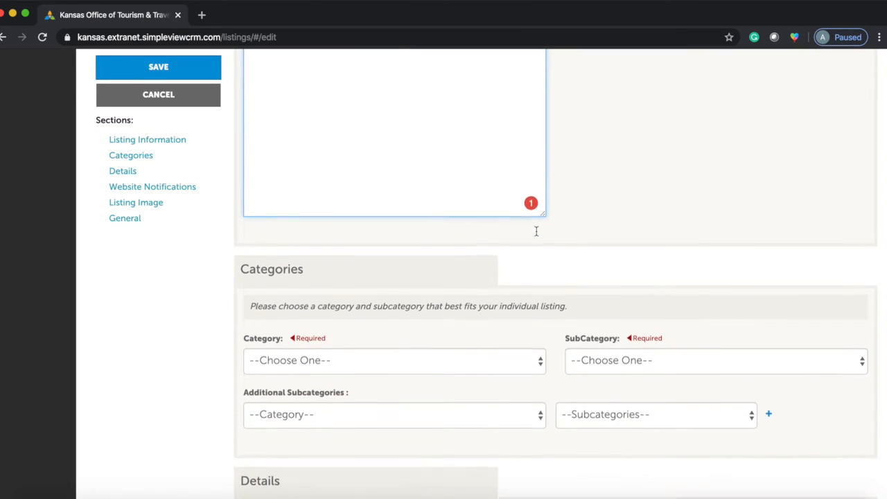
scroll(536, 232, "down", 3)
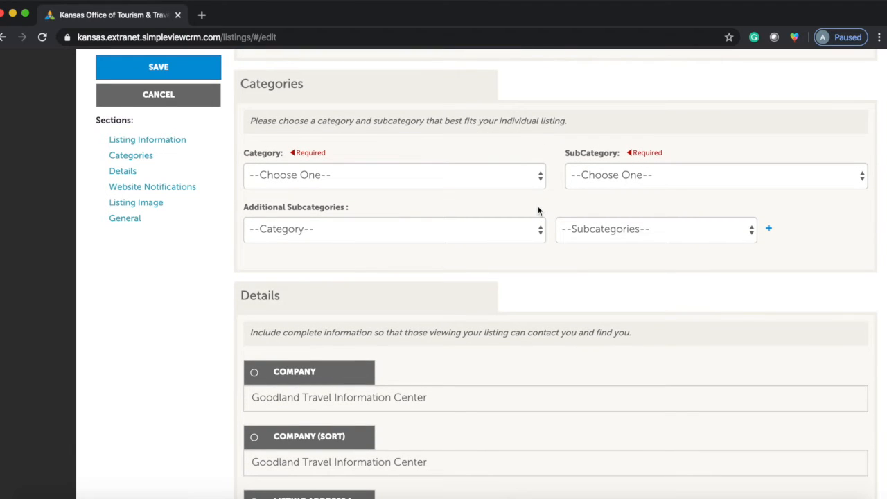
left_click(501, 179)
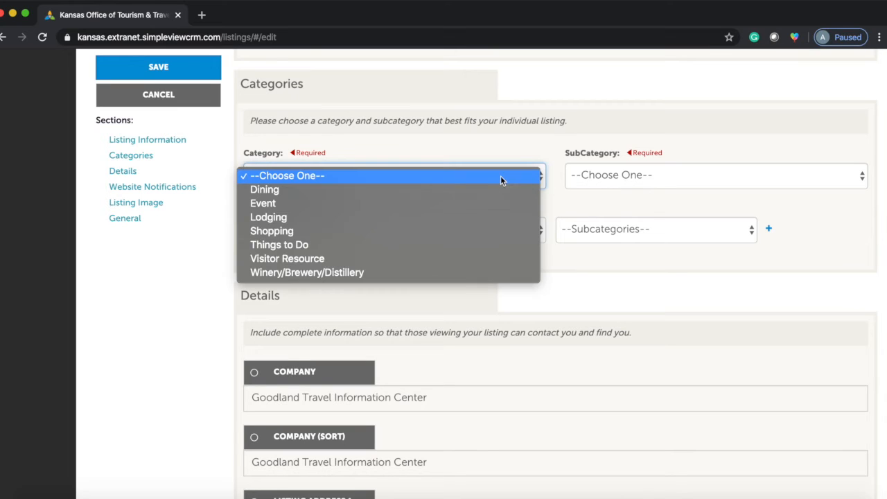
left_click(642, 175)
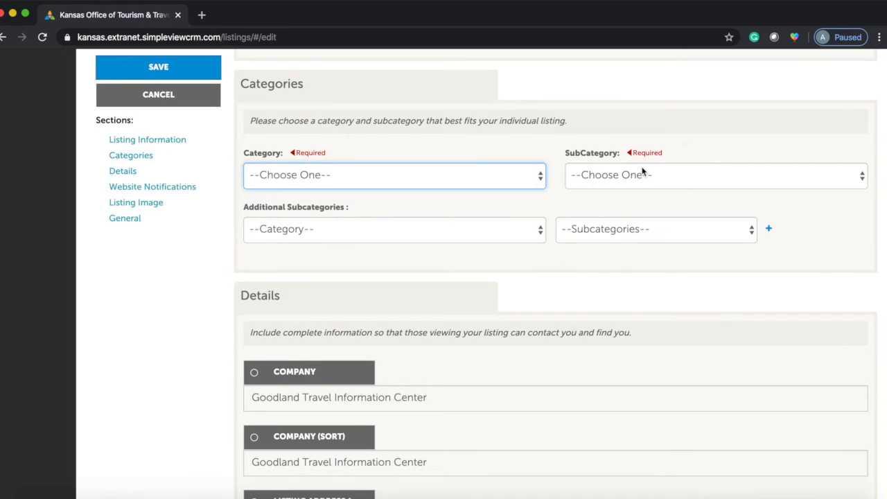
left_click(643, 176)
left_click(524, 170)
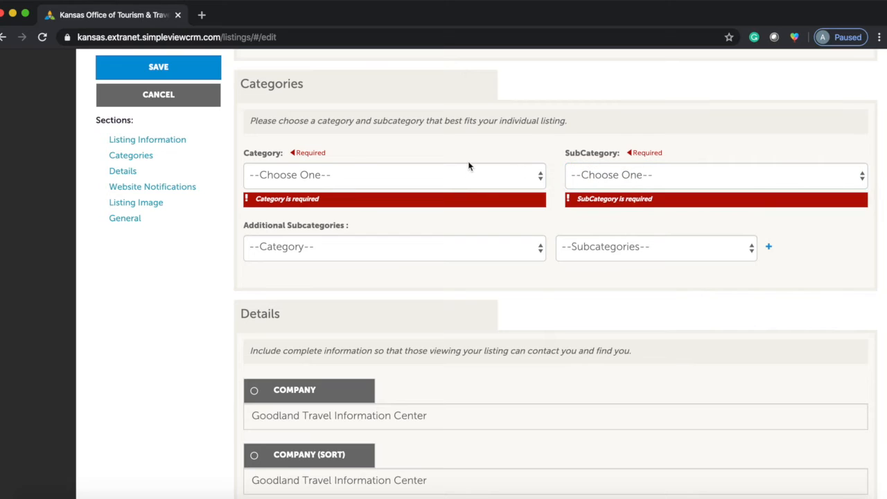
left_click(465, 174)
left_click(456, 257)
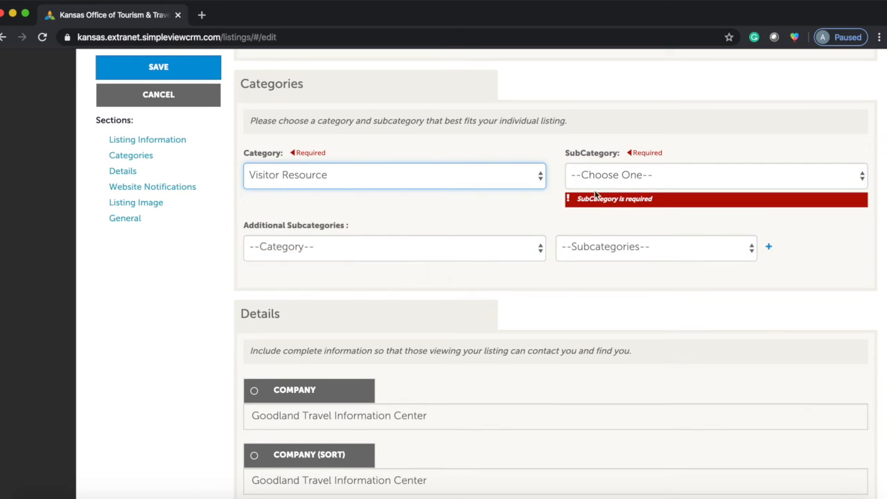
left_click(609, 180)
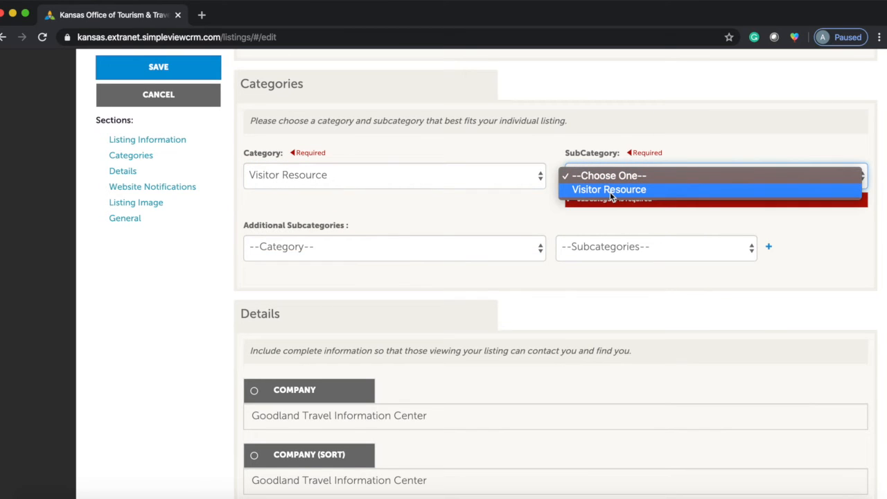
left_click(611, 190)
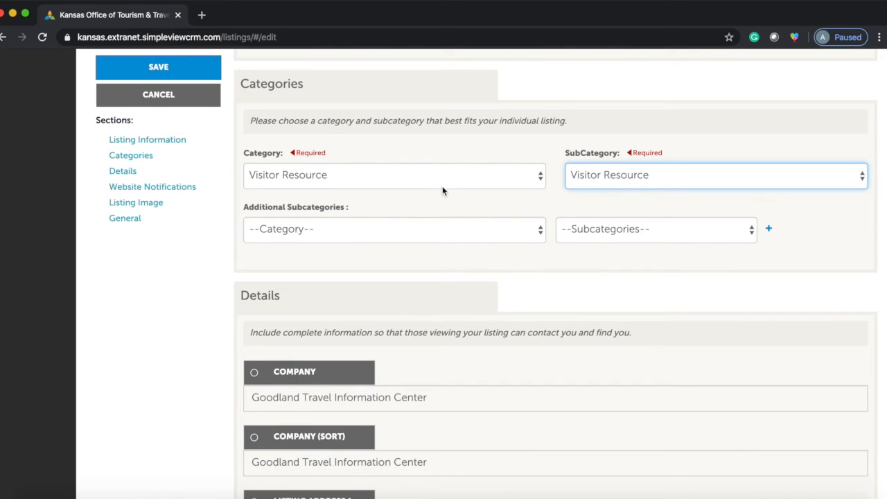
Change the listing's category to Lodging and view the subcategories offered for it
left_click(442, 184)
left_click(436, 134)
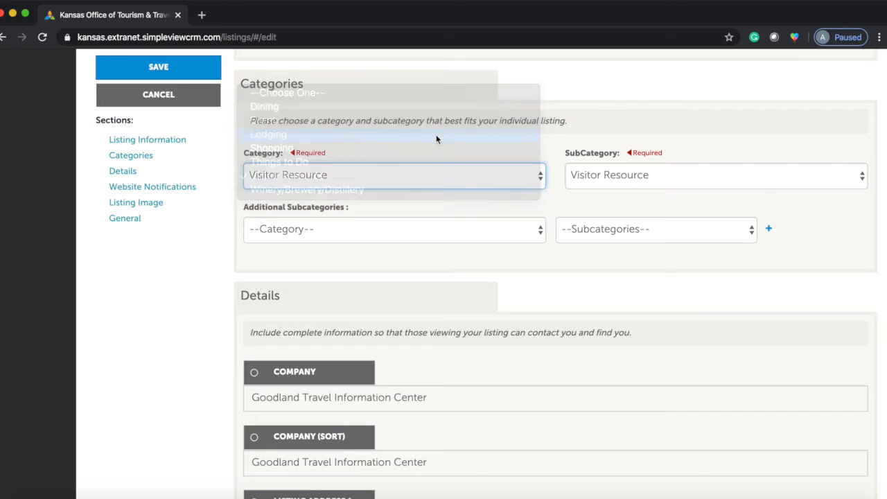
left_click(634, 178)
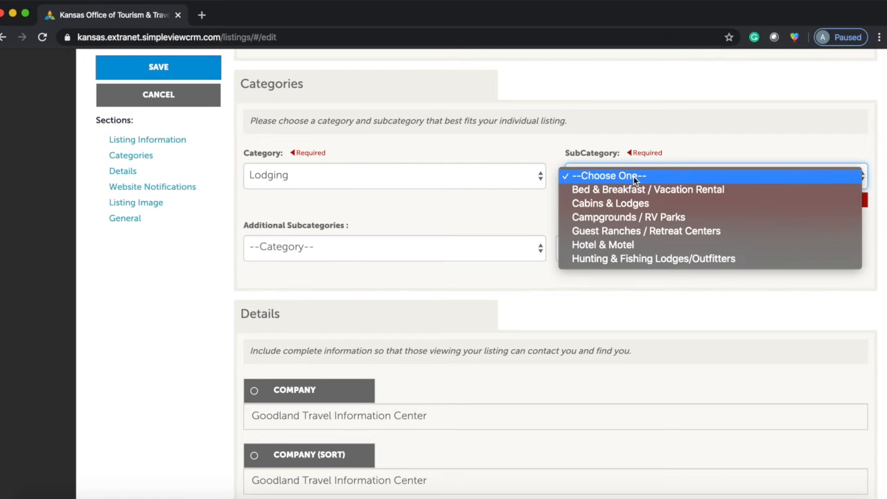
left_click(459, 170)
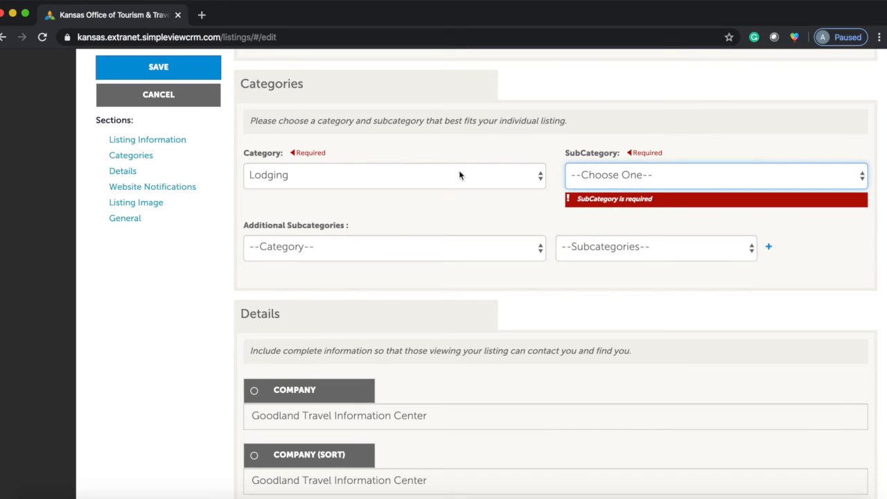
Restore Visitor Resource as the listing's category and subcategory in place of Lodging
left_click(453, 171)
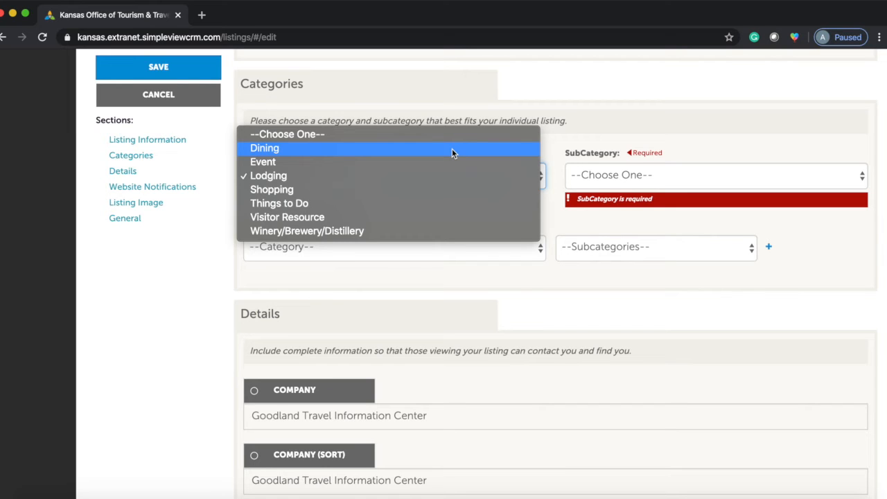
left_click(439, 217)
left_click(594, 175)
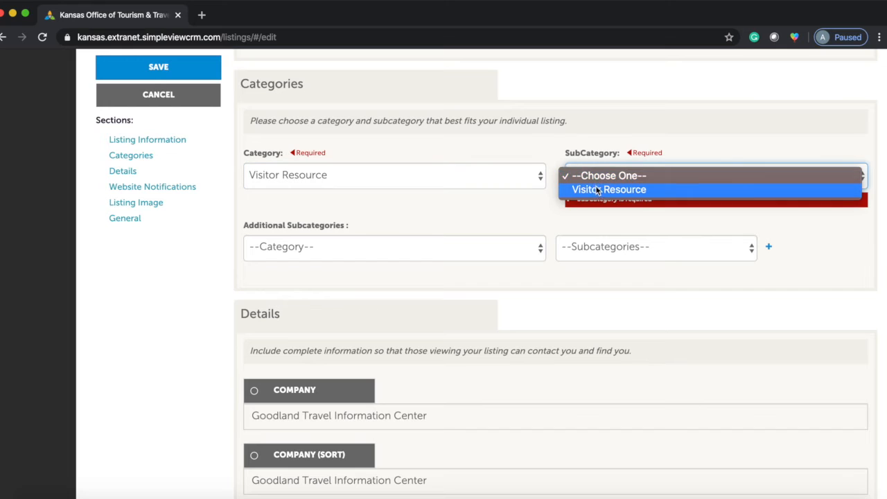
left_click(596, 188)
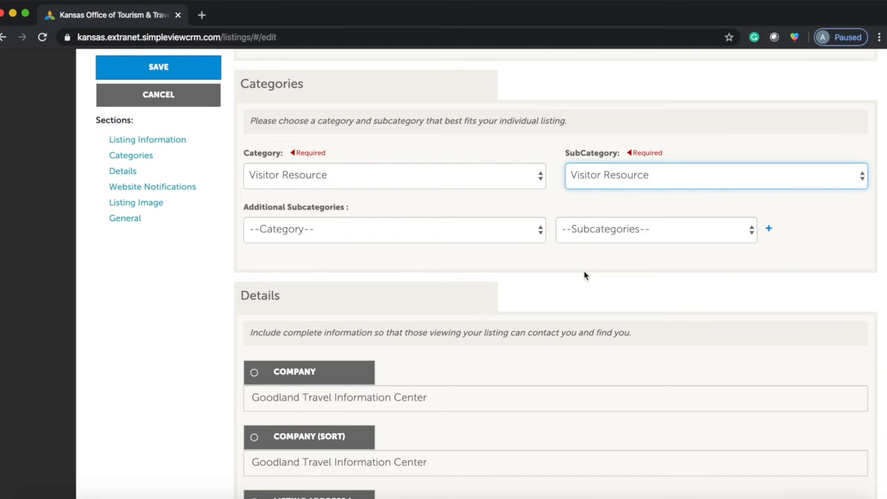
Review the company name, address, city, state and postal code fields in the listing's Details section
scroll(583, 272, "down", 1)
scroll(584, 276, "down", 5)
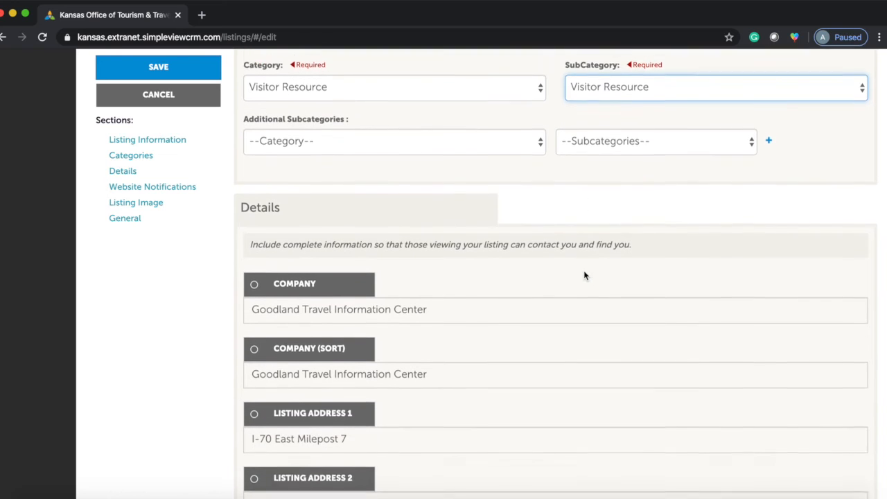
scroll(584, 275, "down", 3)
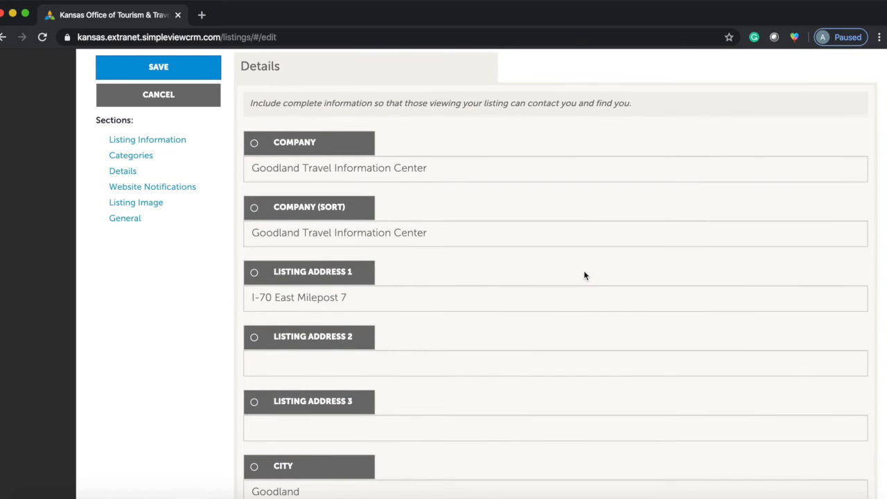
scroll(584, 275, "down", 3)
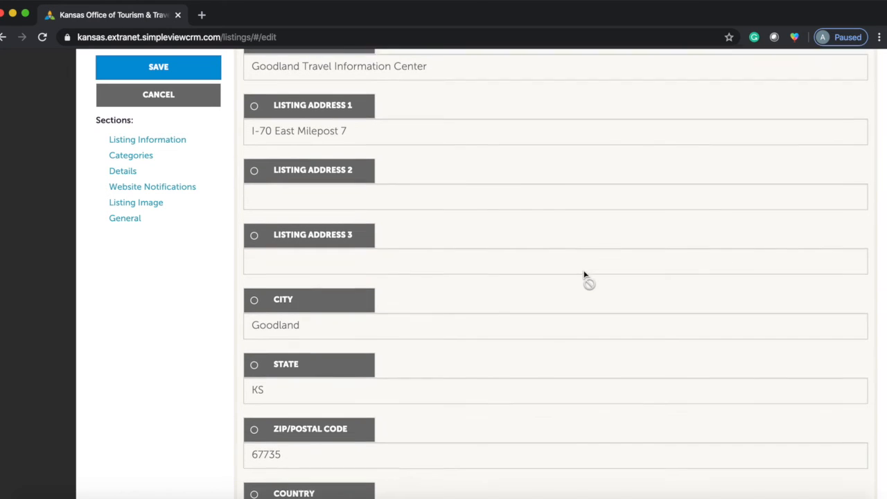
scroll(584, 275, "up", 3)
scroll(584, 275, "down", 4)
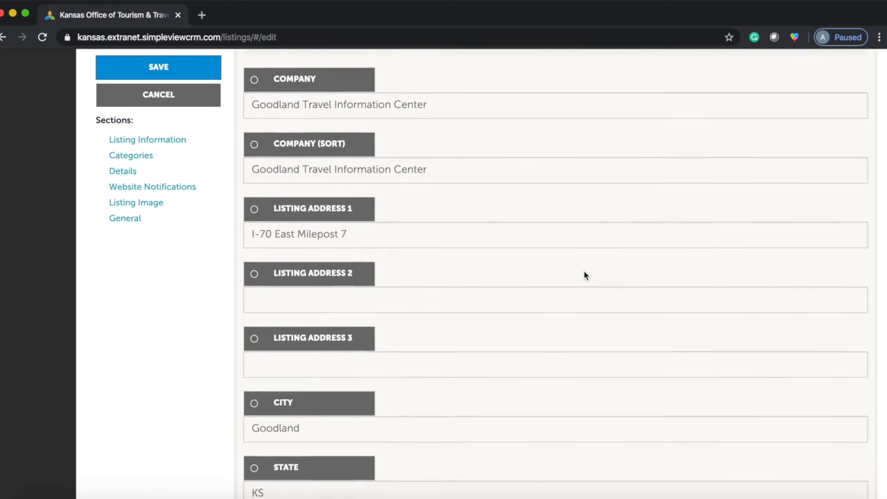
scroll(584, 275, "down", 4)
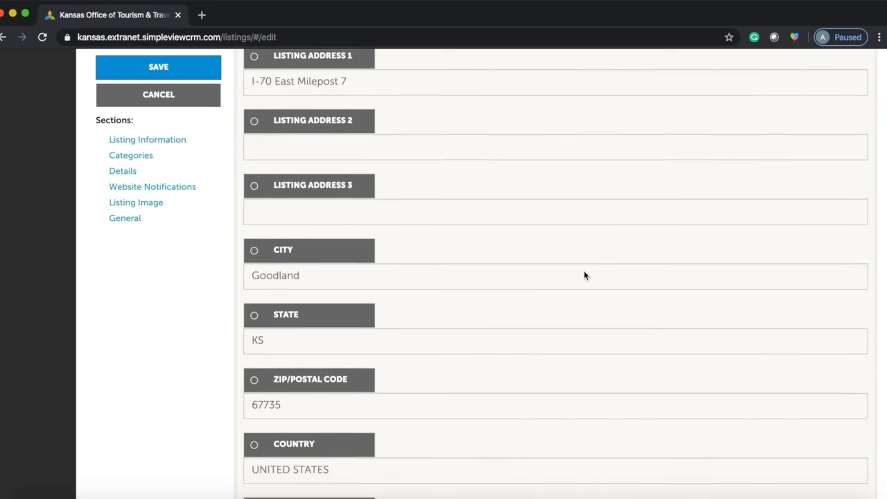
scroll(583, 275, "up", 7)
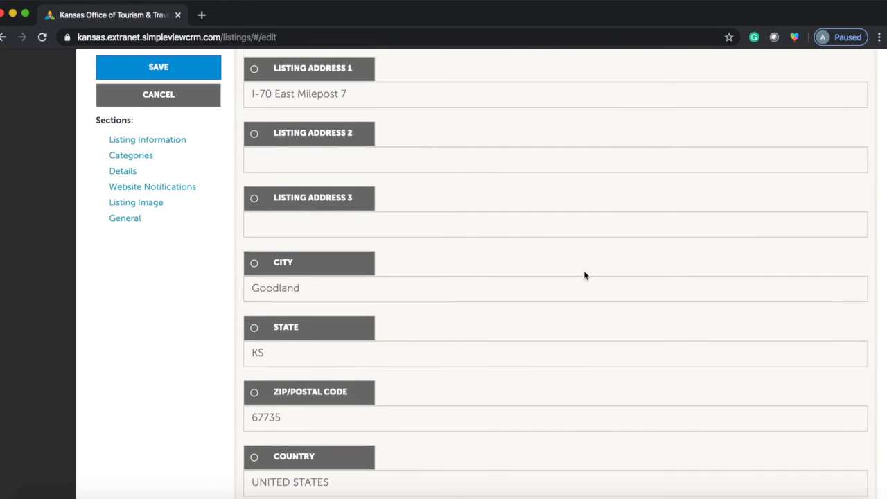
scroll(584, 275, "up", 2)
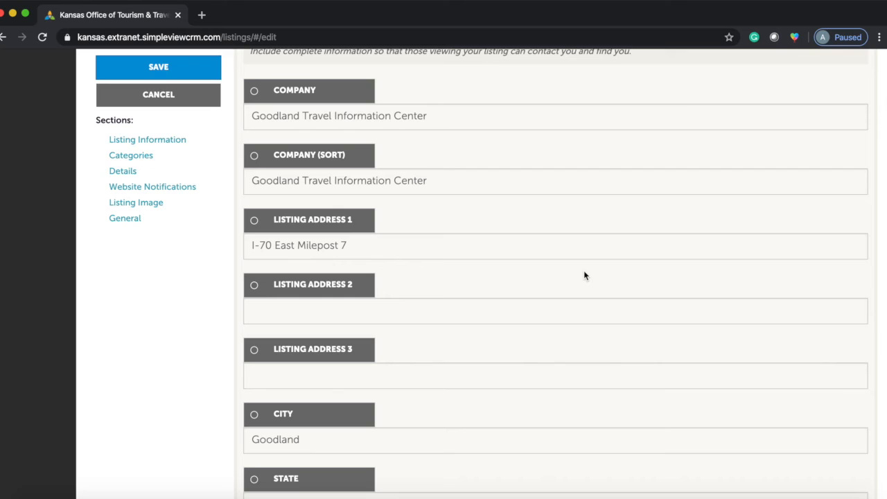
Unlock the Company field in Details for editing, place the cursor in its text, and lock the field again
left_click(254, 93)
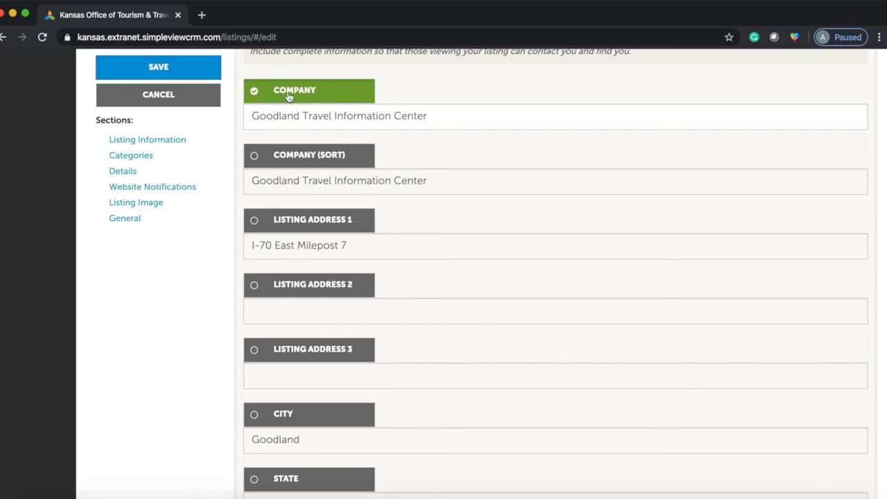
left_click_drag(268, 114, 224, 119)
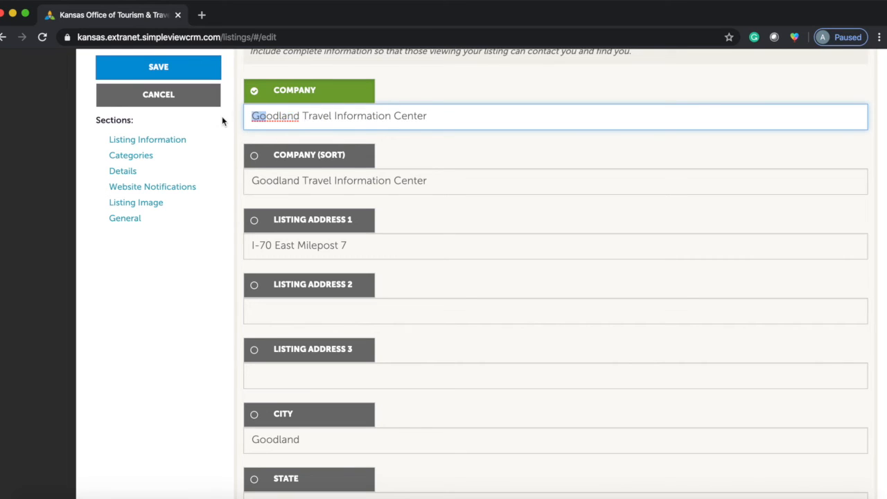
left_click(278, 116)
left_click(255, 94)
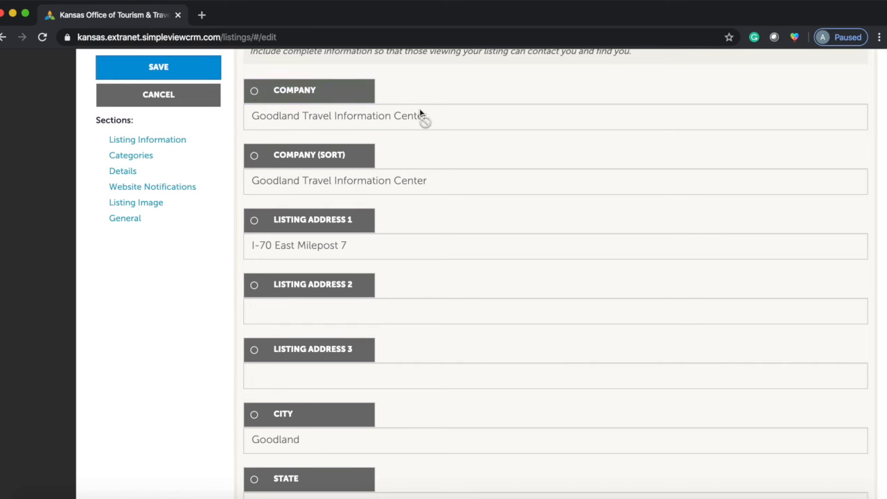
Examine the remaining contact fields in Details and the Website Notifications, Listing Image and General sections of the form
scroll(443, 120, "down", 1)
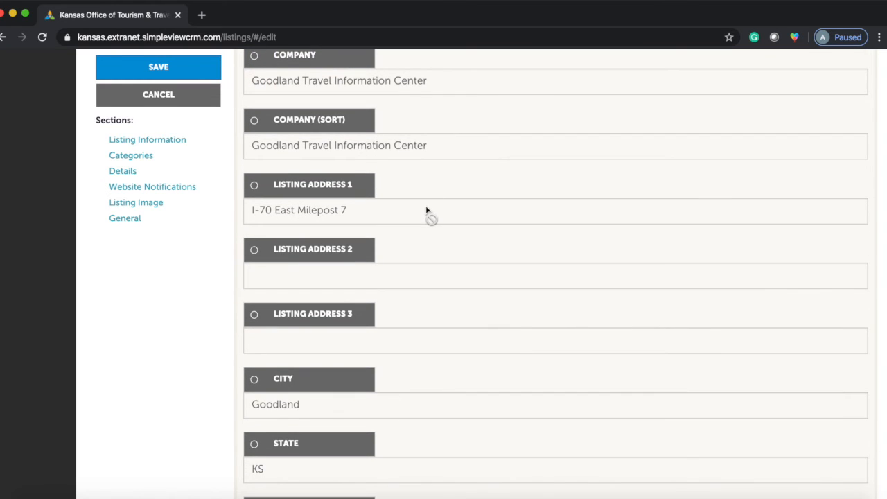
scroll(426, 210, "down", 2)
scroll(426, 209, "down", 1)
scroll(426, 283, "down", 3)
scroll(426, 285, "down", 5)
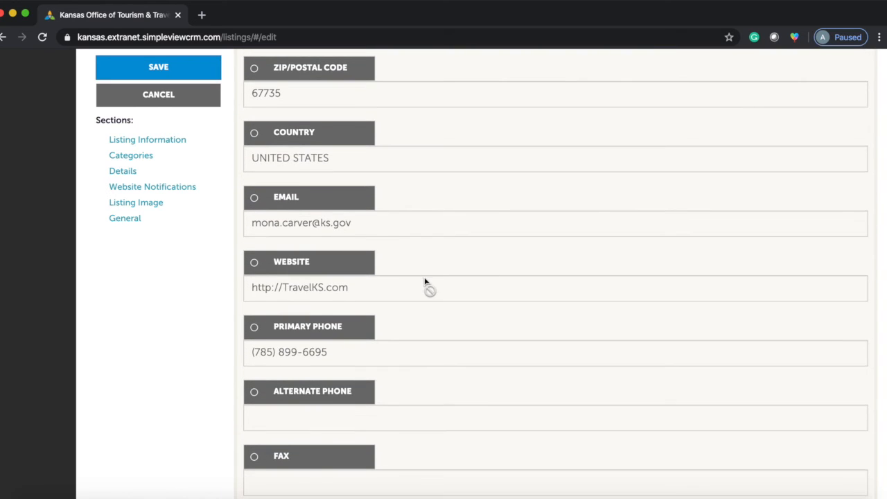
scroll(425, 284, "down", 3)
scroll(424, 281, "down", 5)
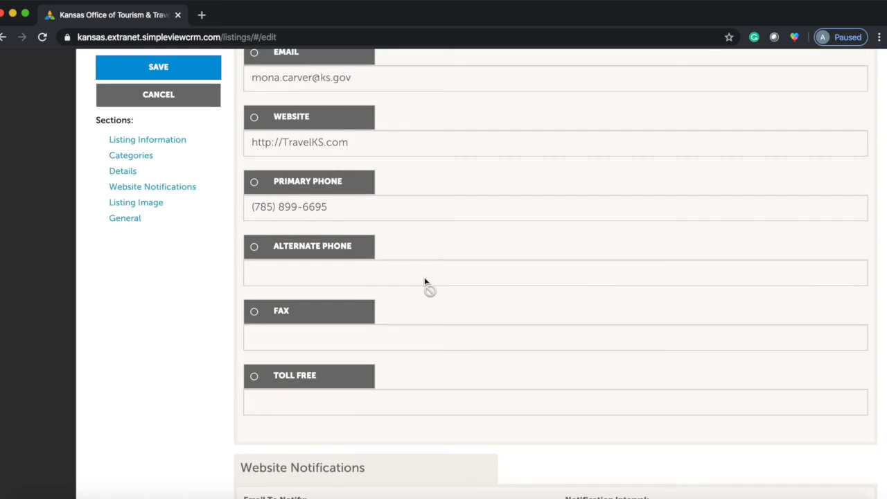
scroll(425, 283, "down", 4)
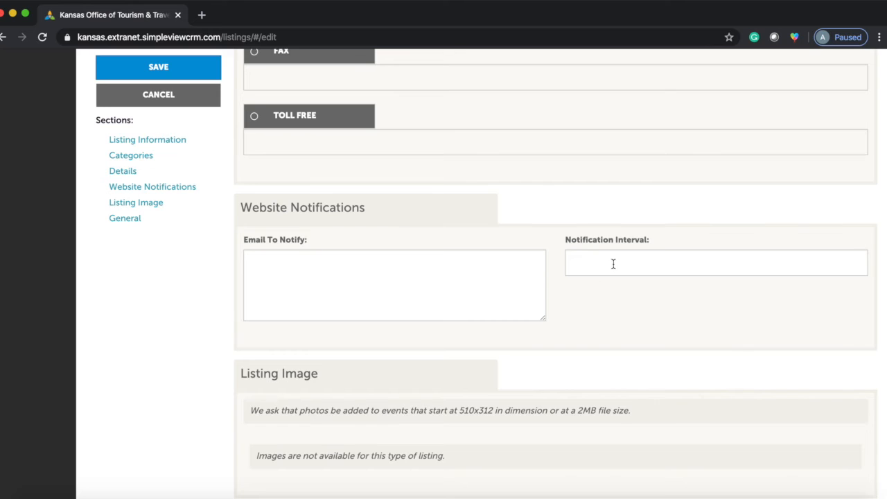
scroll(535, 332, "down", 1)
scroll(536, 333, "down", 1)
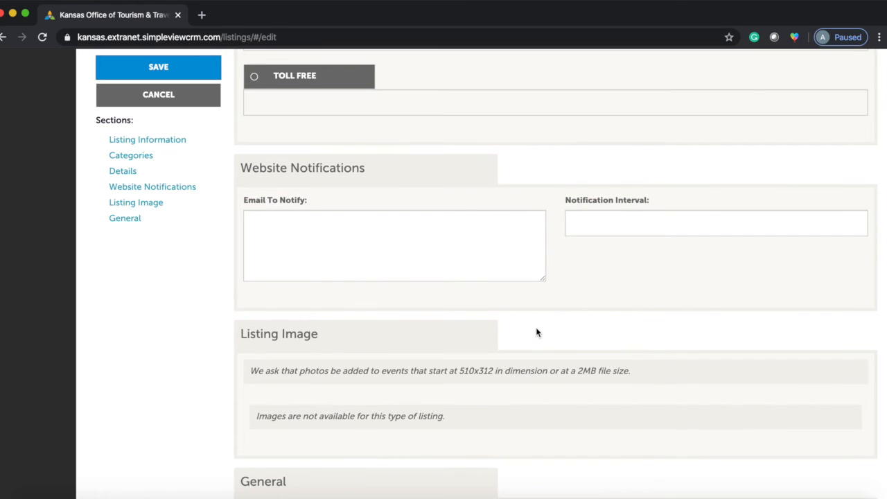
scroll(536, 333, "down", 5)
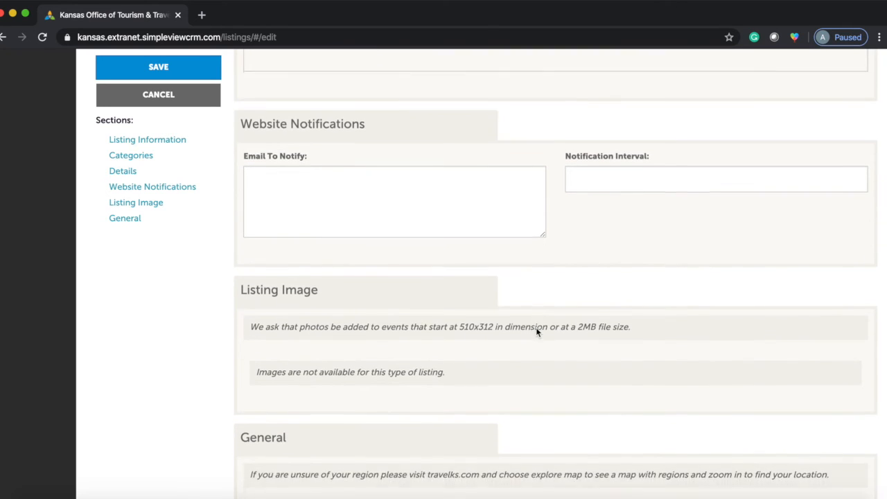
scroll(536, 331, "down", 3)
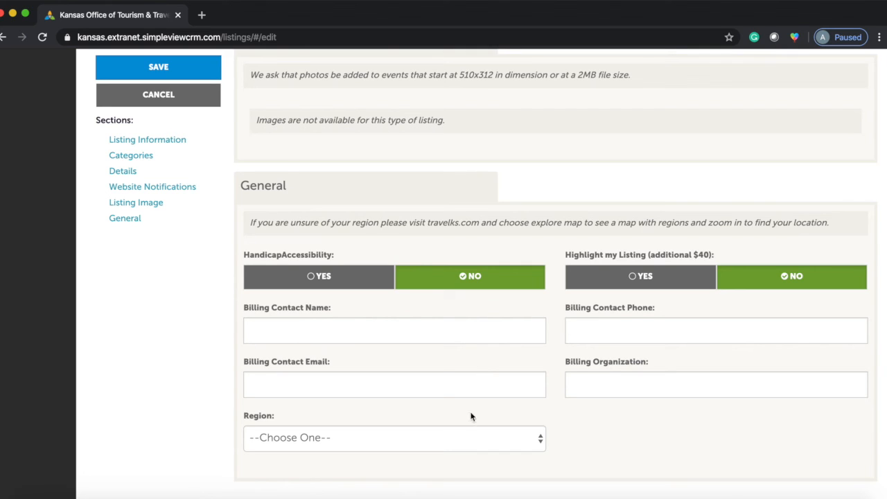
View the regions offered for the listing in the General section and close the choices without picking one
left_click(484, 437)
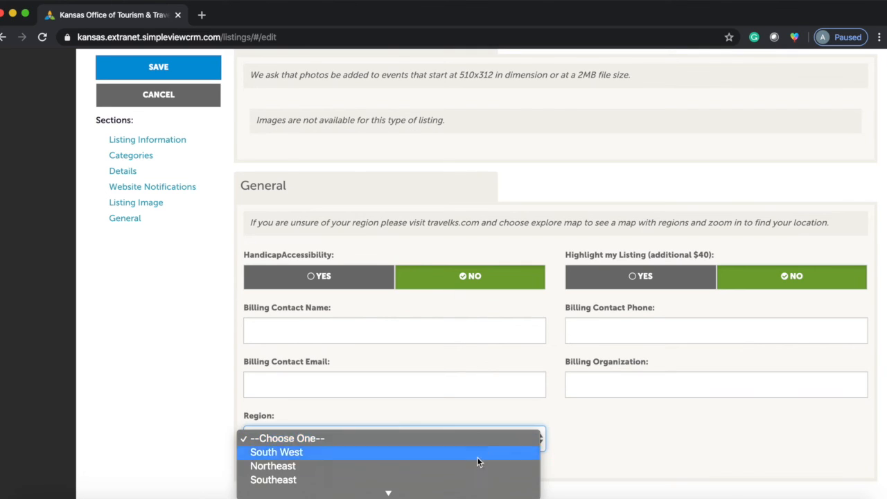
scroll(479, 444, "down", 2)
left_click(612, 436)
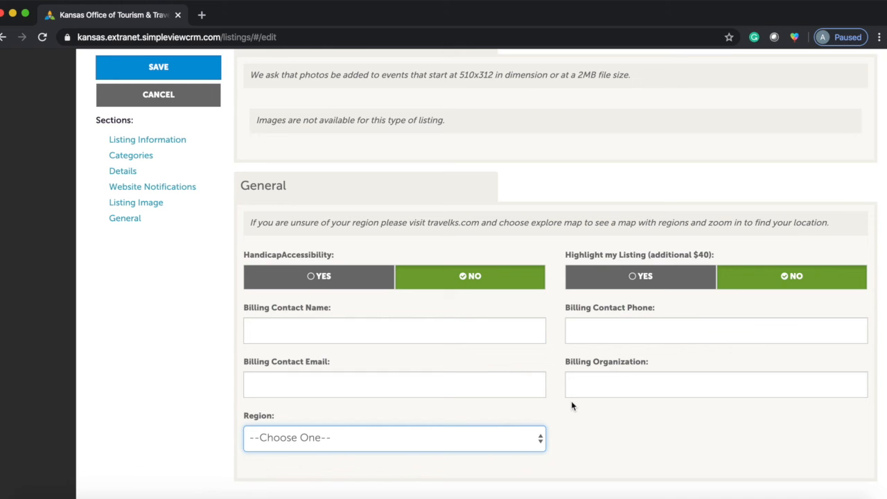
Save the new listing and check the listing information and categories on its details page
scroll(573, 395, "up", 5)
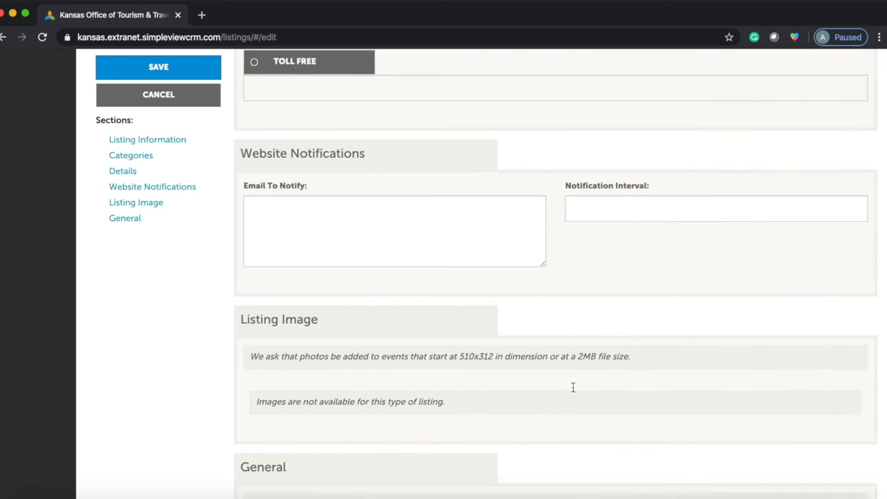
scroll(572, 392, "up", 10)
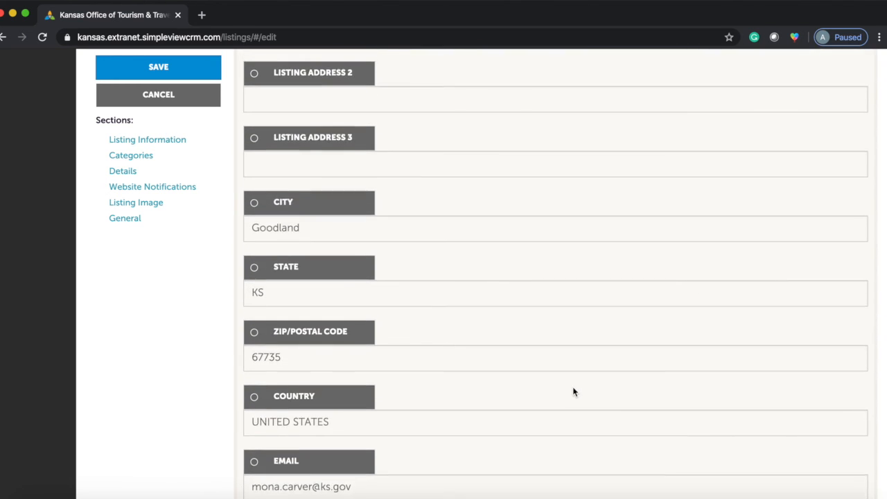
scroll(573, 392, "up", 12)
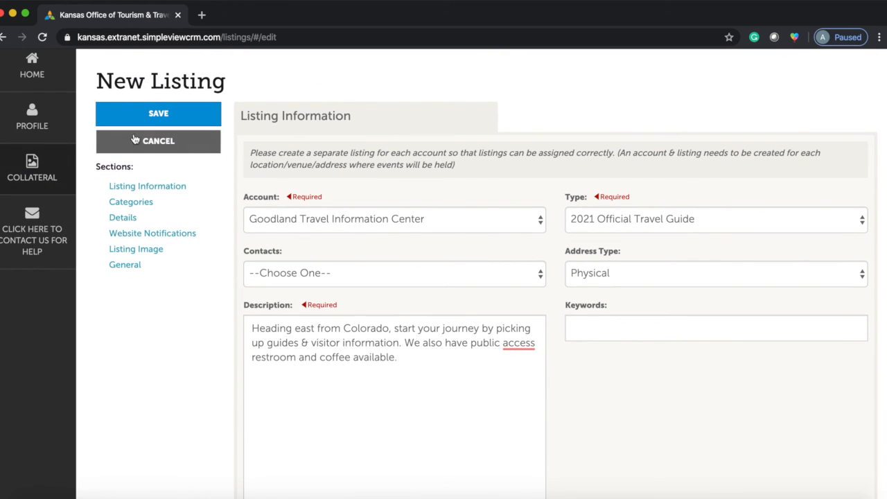
left_click(165, 122)
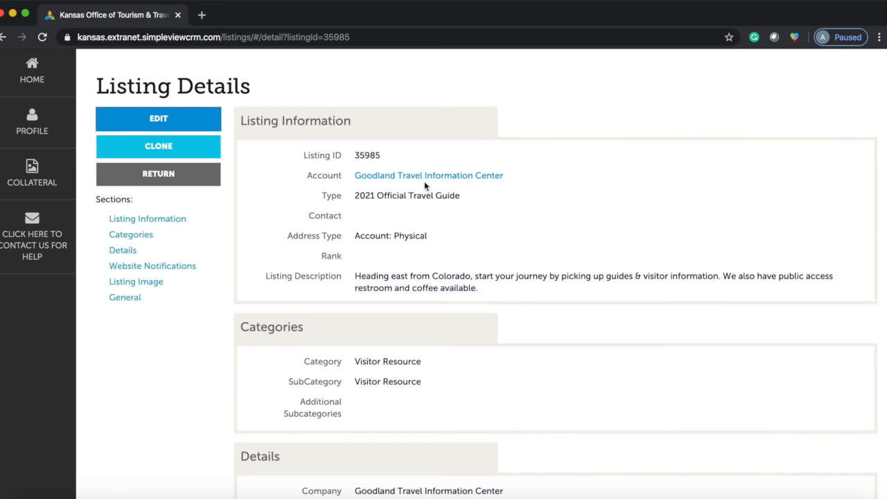
scroll(424, 181, "down", 1)
scroll(424, 241, "down", 1)
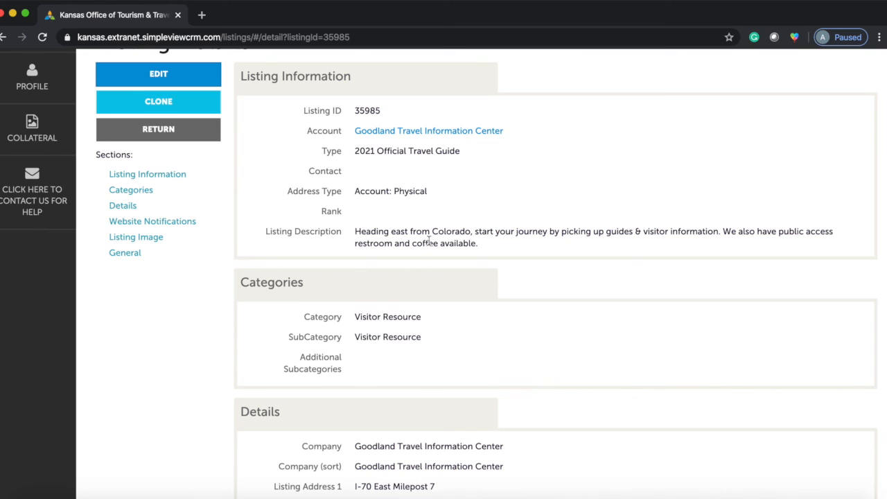